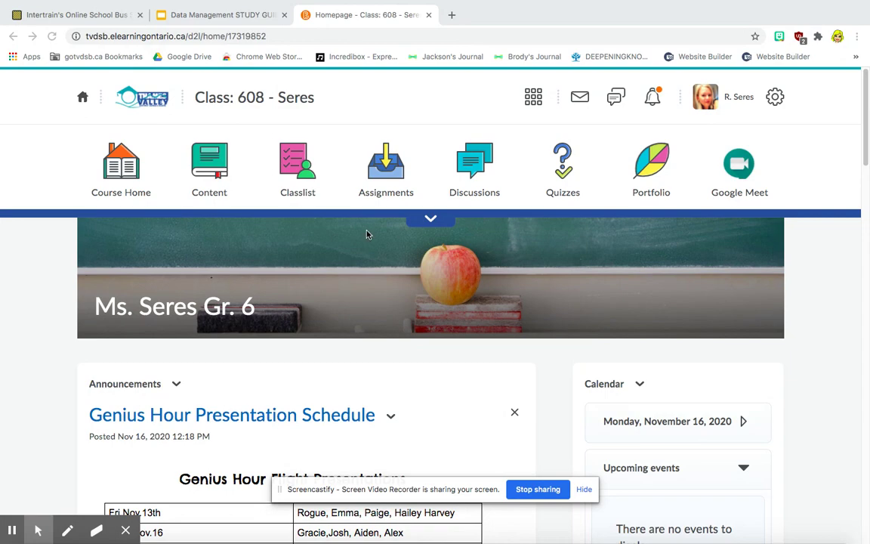
Start a new assignment in the Class: 608 course's assignments area.
scroll(398, 351, "down", 4)
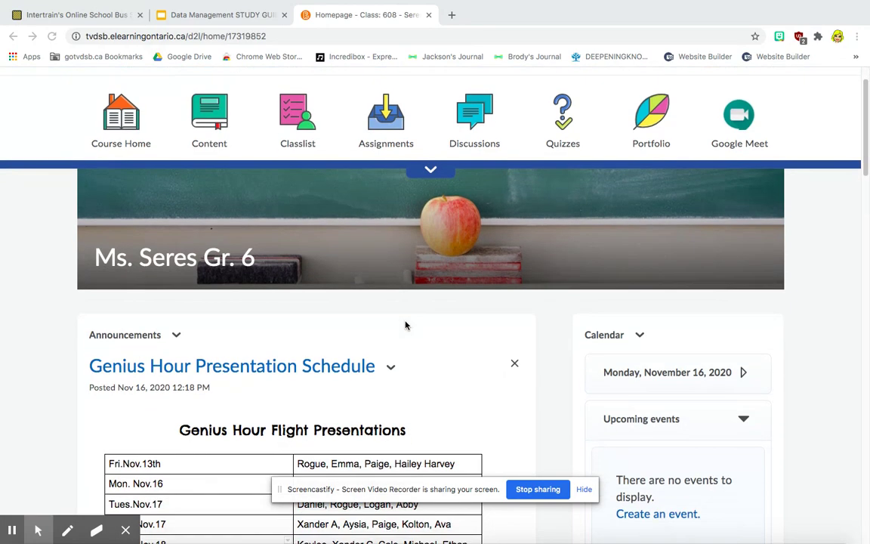
scroll(404, 323, "up", 4)
scroll(405, 325, "down", 1)
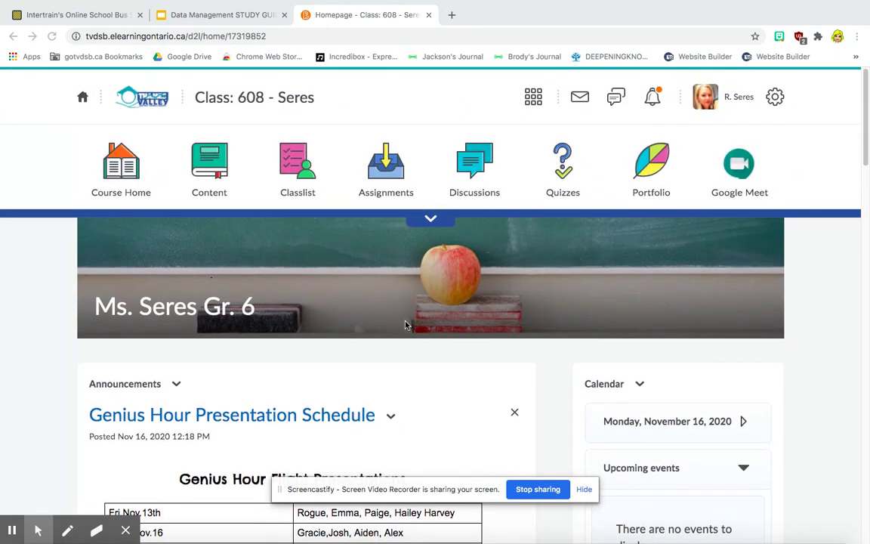
left_click(372, 198)
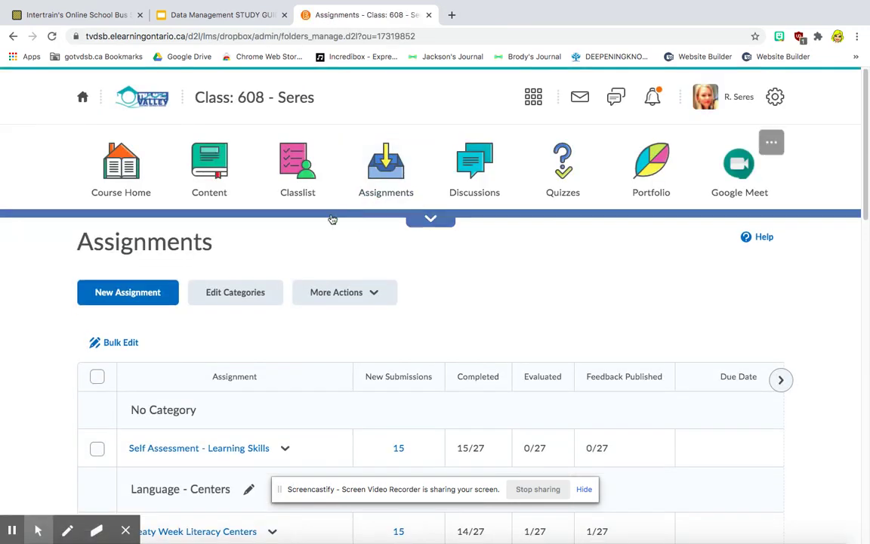
left_click(142, 295)
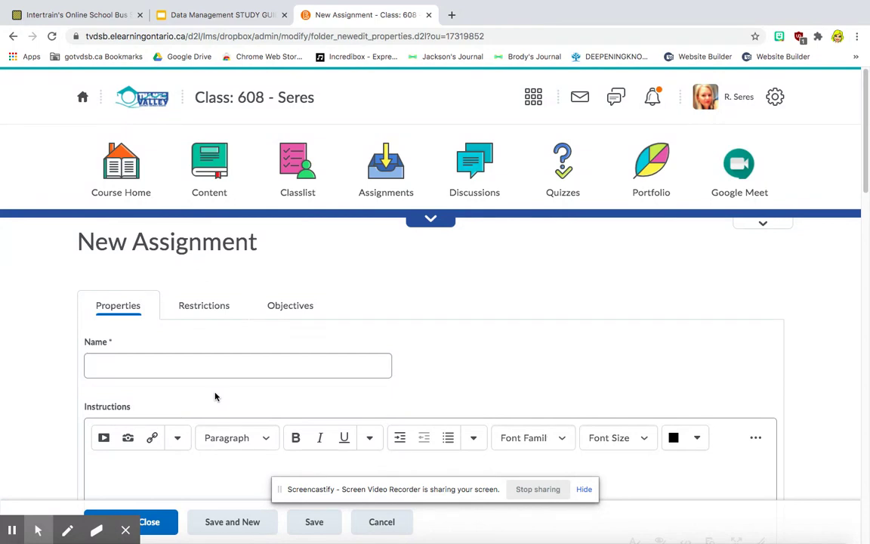
Name the new assignment "Data Management STUDY GUIDE".
scroll(214, 397, "down", 3)
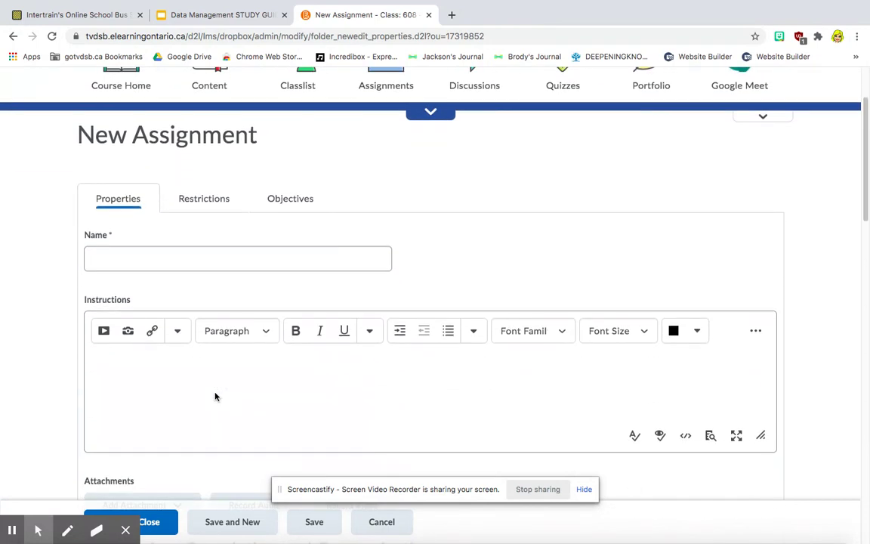
left_click(110, 256)
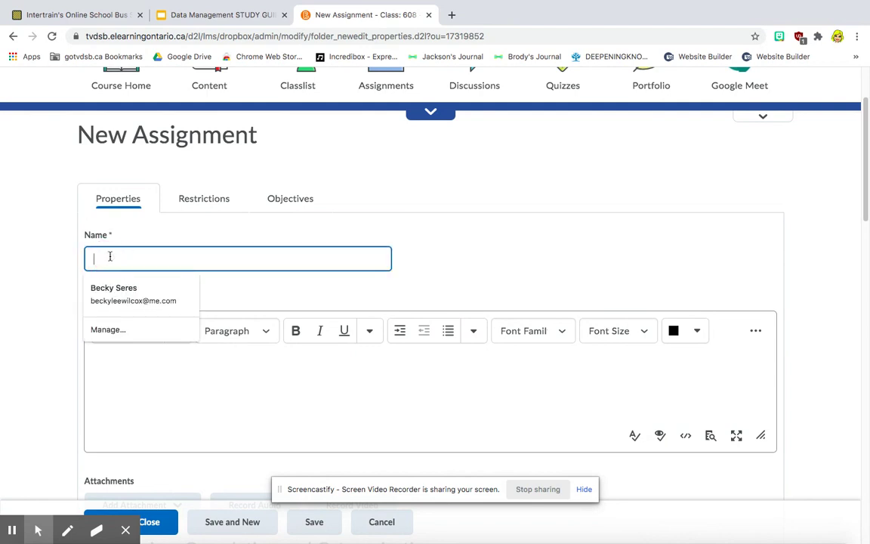
type("Data ")
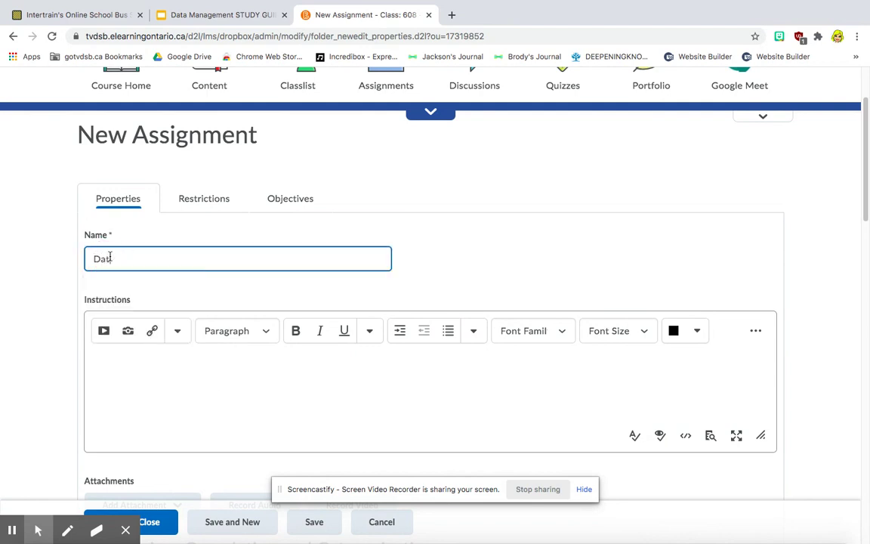
type("Manage")
type("ment ")
type("E")
key("BackSpace")
type("STUDY ")
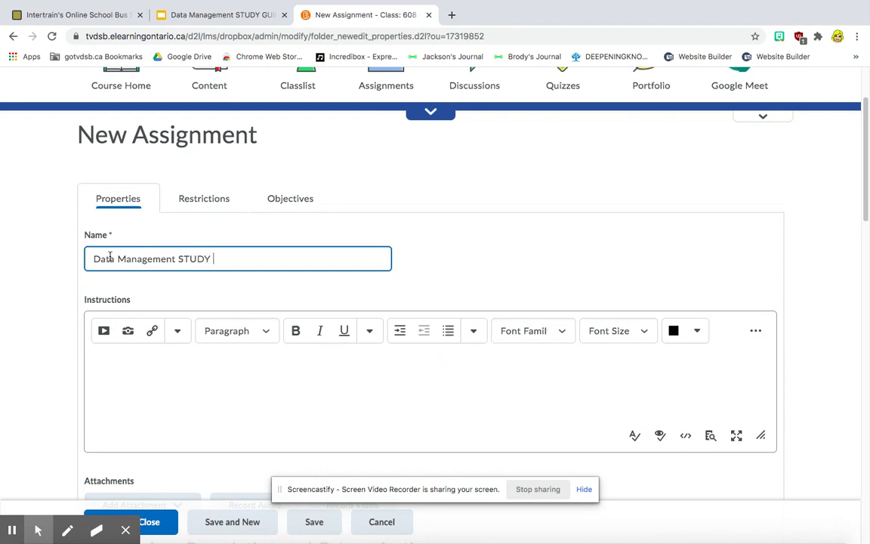
type("GUIDE")
left_click(107, 363)
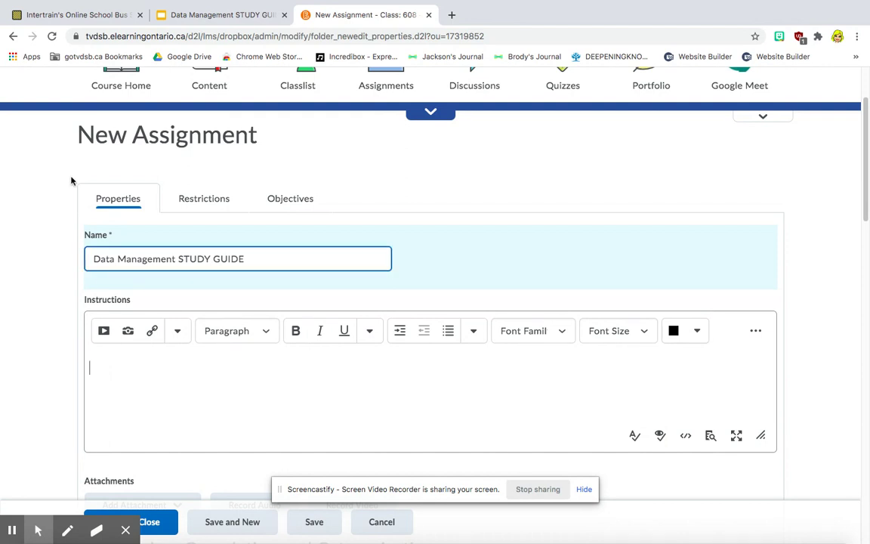
Switch to the Data Management STUDY GUIDE presentation in Google Slides and look over its first slides.
left_click(221, 14)
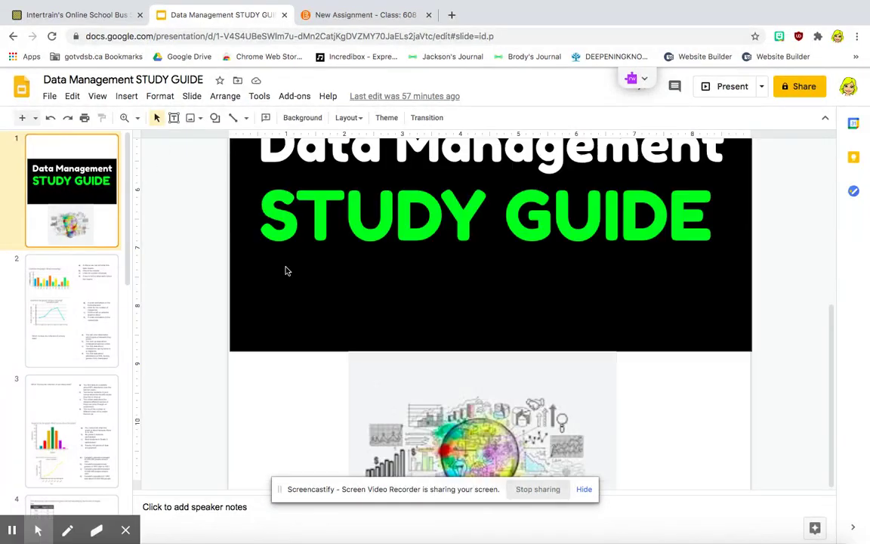
left_click(100, 323)
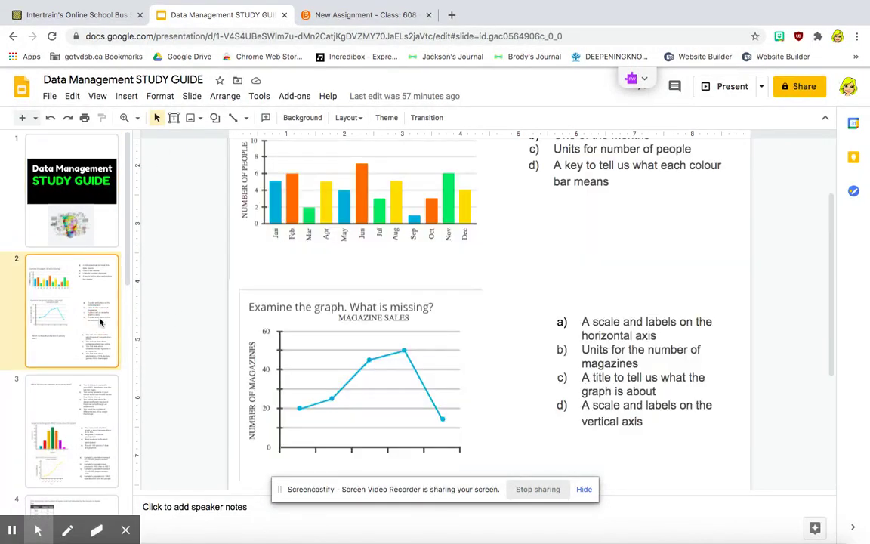
left_click(88, 386)
scroll(94, 451, "down", 2)
scroll(94, 451, "up", 3)
left_click(78, 280)
left_click(94, 207)
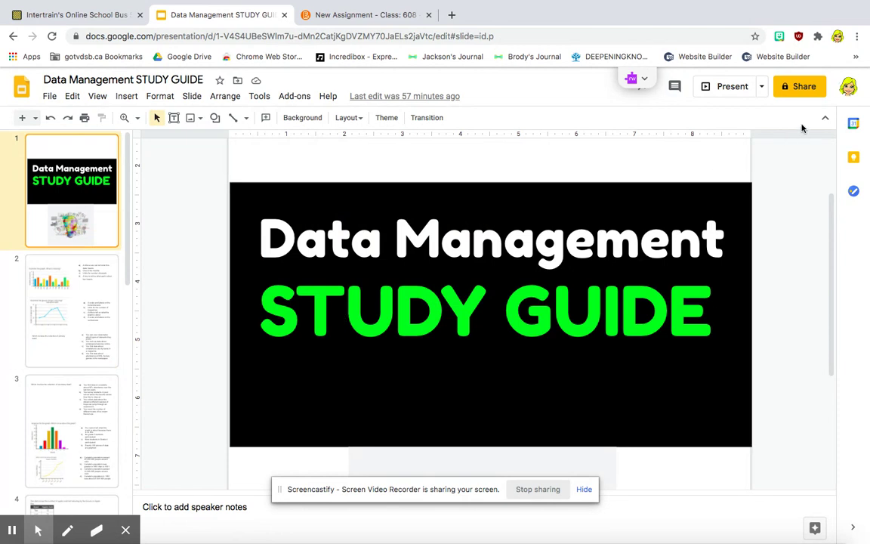
Share the presentation with anyone with the link as viewer and copy its link.
left_click(801, 86)
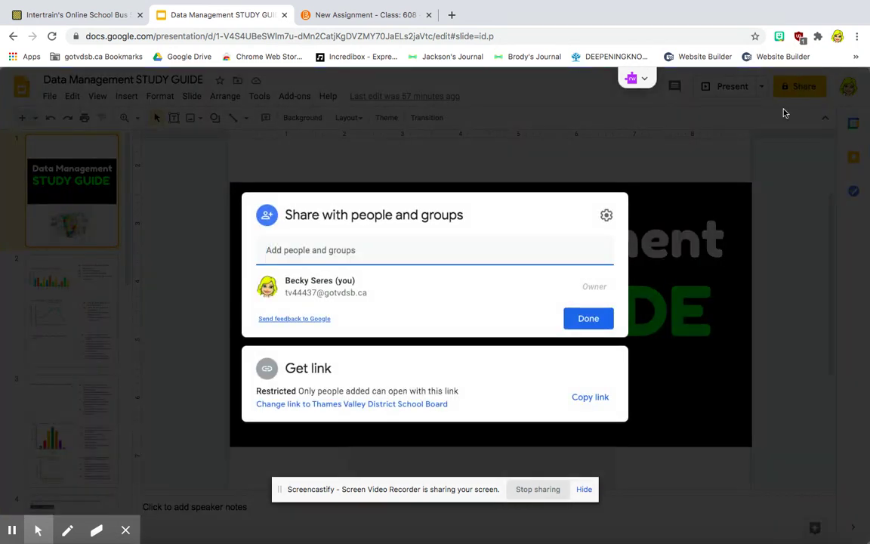
left_click(426, 404)
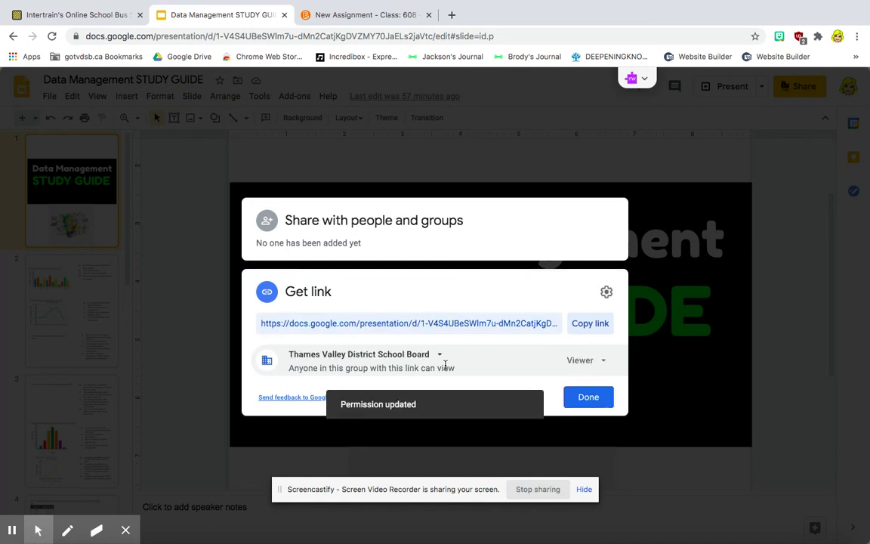
left_click(439, 358)
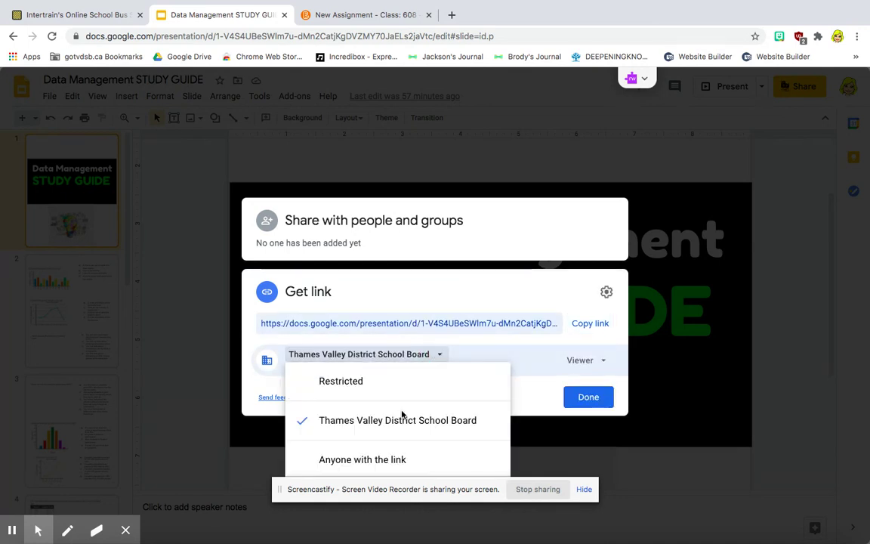
left_click(381, 462)
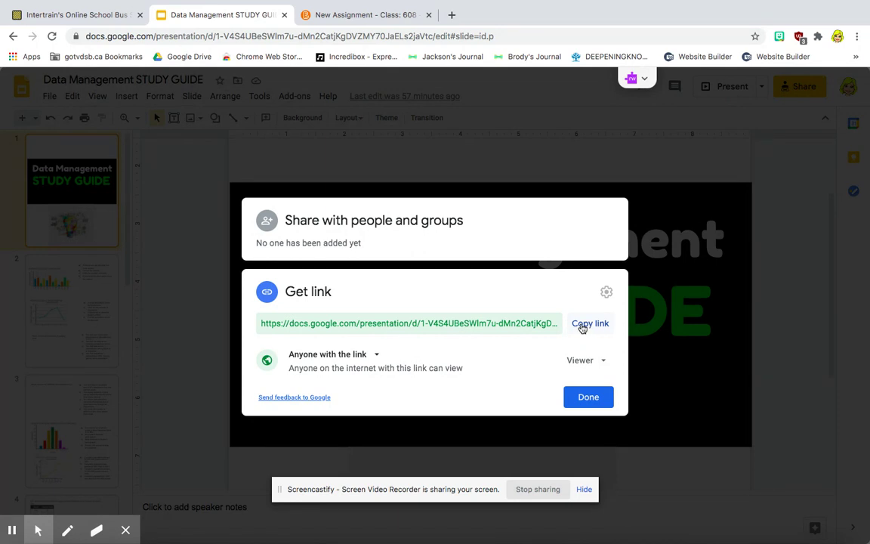
left_click(583, 327)
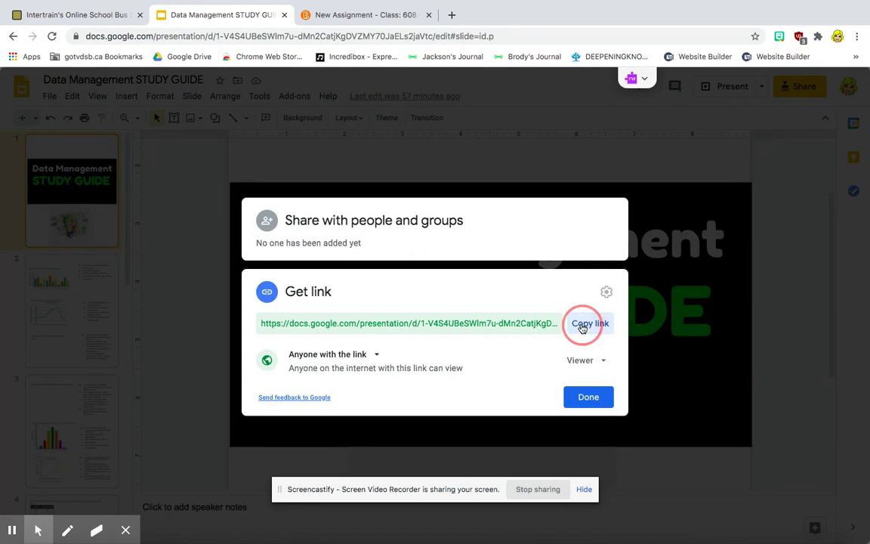
Return to the new assignment and paste the copied presentation link into a URL quicklink for the instructions.
left_click(346, 15)
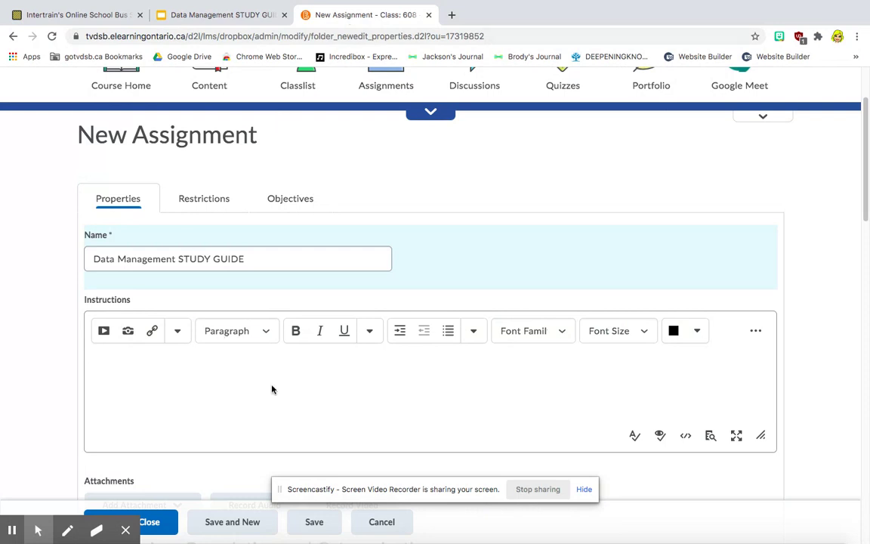
left_click(152, 333)
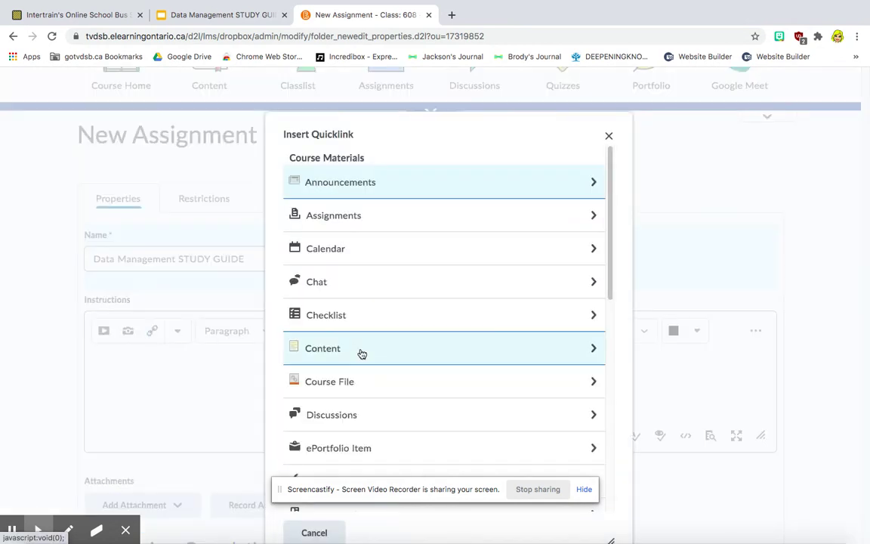
scroll(361, 351, "down", 2)
scroll(361, 351, "down", 1)
scroll(361, 355, "down", 3)
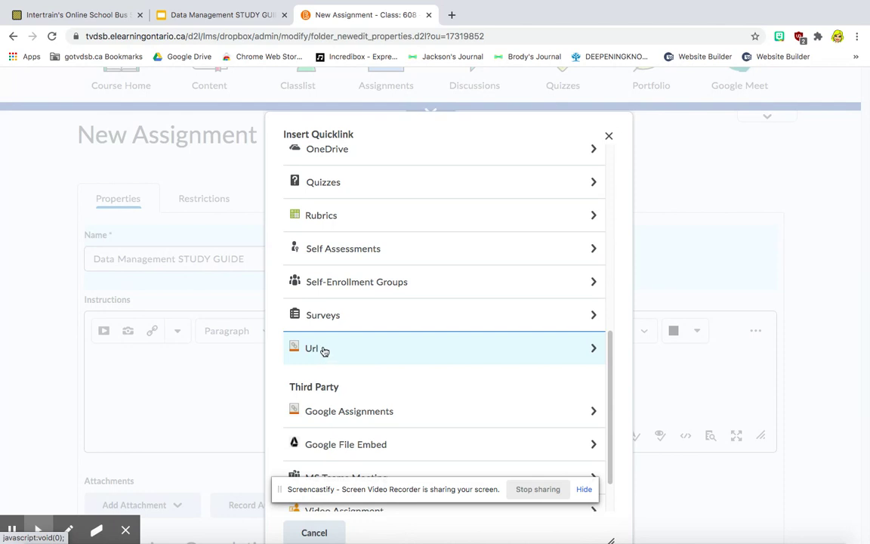
left_click(323, 351)
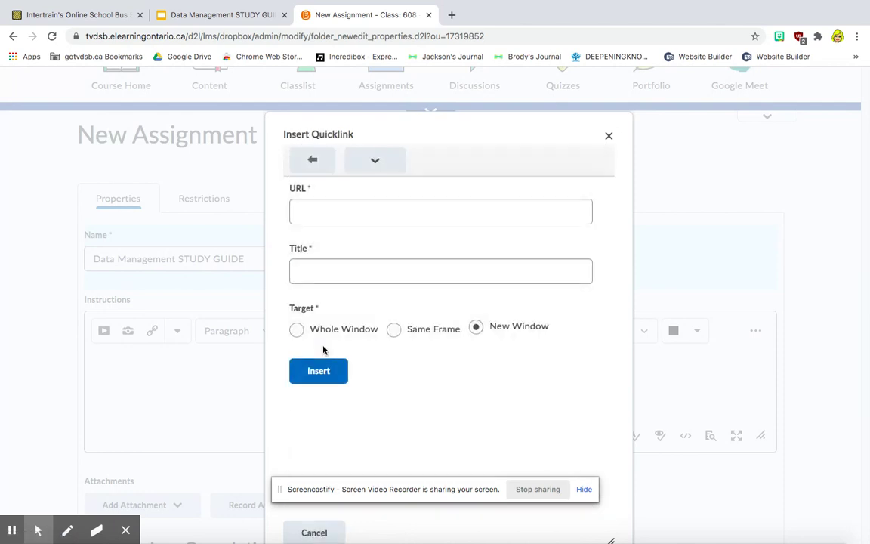
left_click(312, 212)
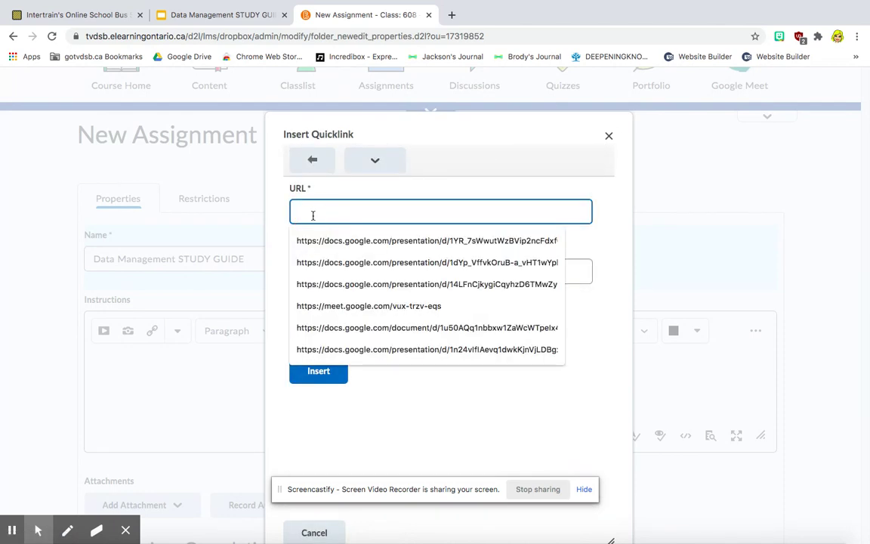
key("ctrl+v")
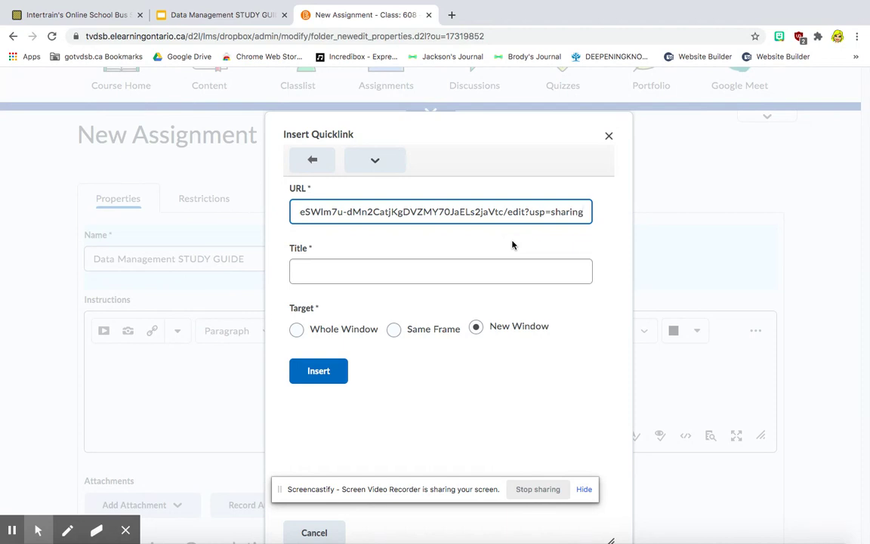
Replace the word "edit" with "copy" near the end of the quicklink's URL.
left_click(524, 214)
key("Tab")
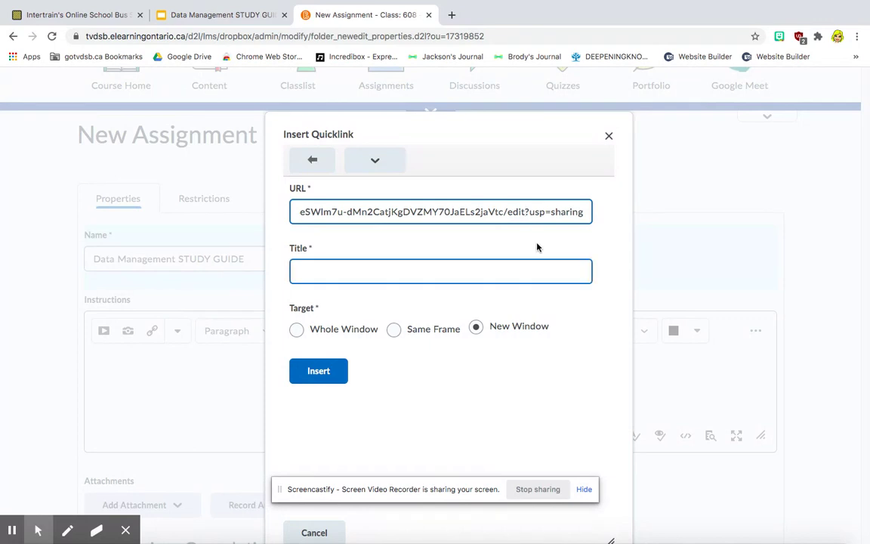
key("BackSpace")
key("BackSpace")
key("BackSpace")
key("BackSpace")
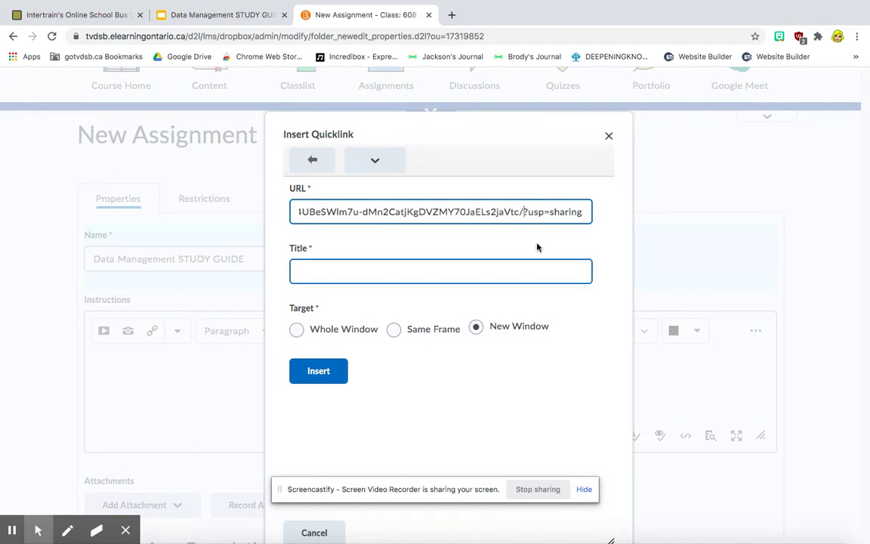
type("copy")
Title the quicklink "Data Management STUDY GUIDE", insert it into the instructions and add a new line after it.
left_click(423, 271)
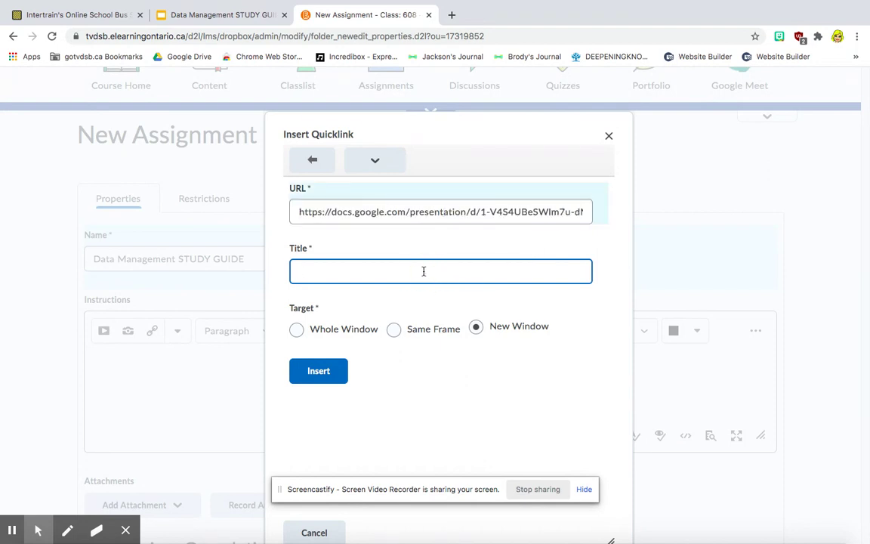
type("Data Management ")
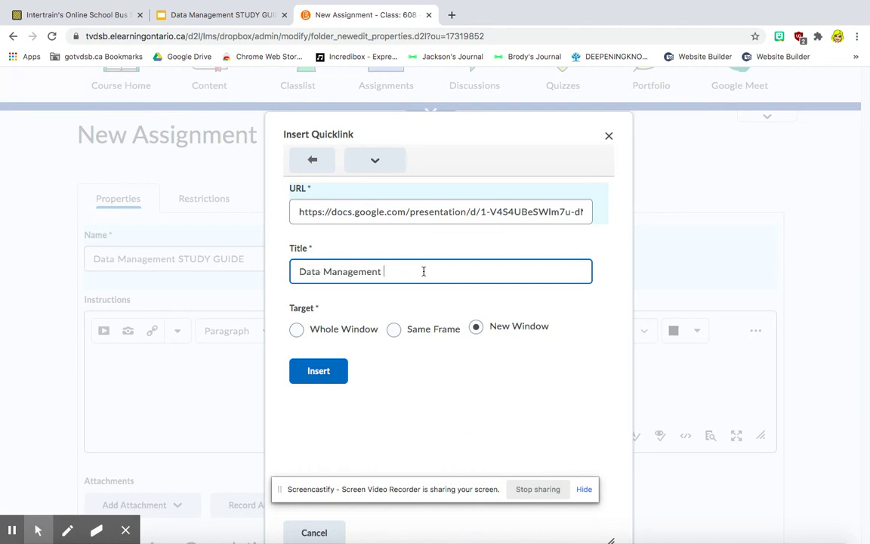
type("STUDY GUIDE")
left_click(320, 370)
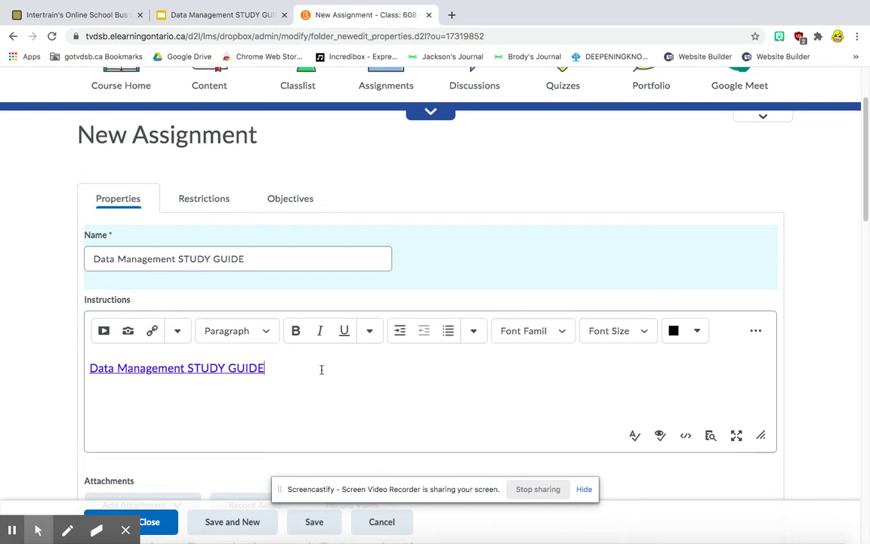
key("Return")
Review the assignment's attachment options and its type, submission, notification and category settings.
scroll(256, 409, "down", 3)
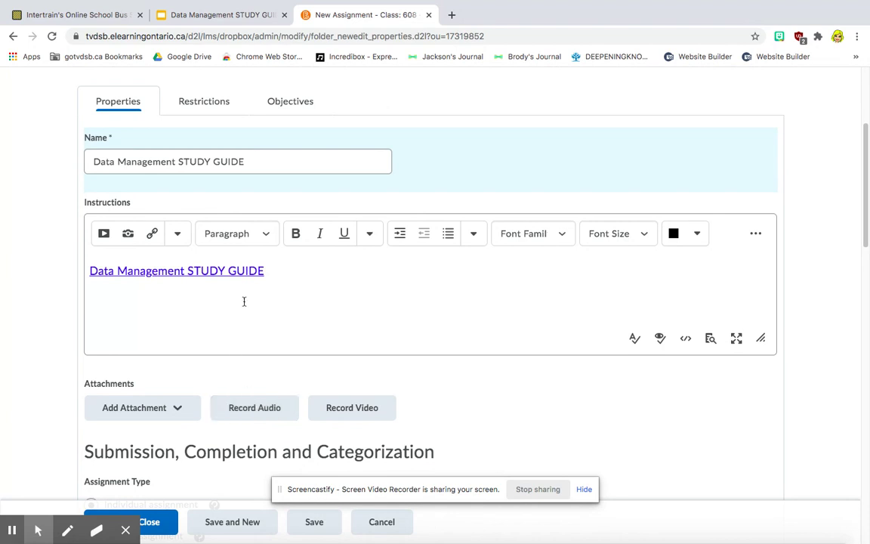
scroll(228, 311, "down", 1)
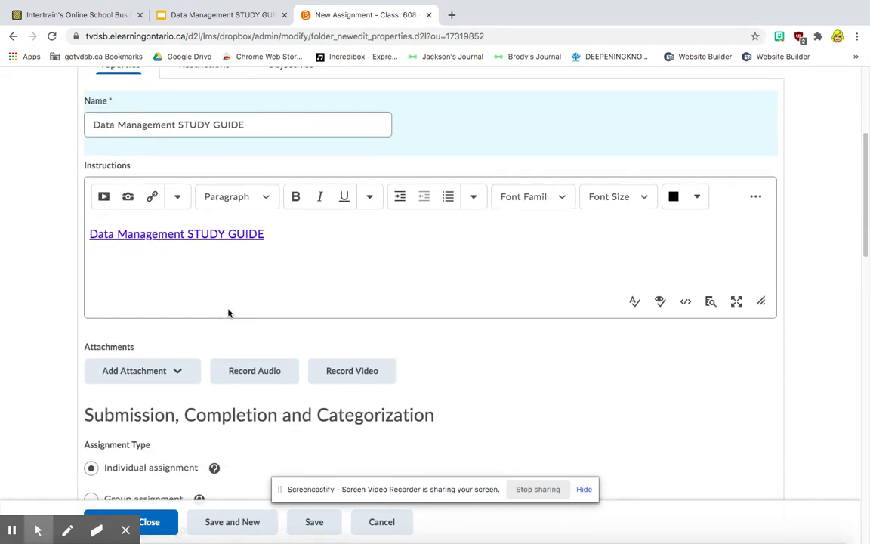
scroll(229, 312, "down", 1)
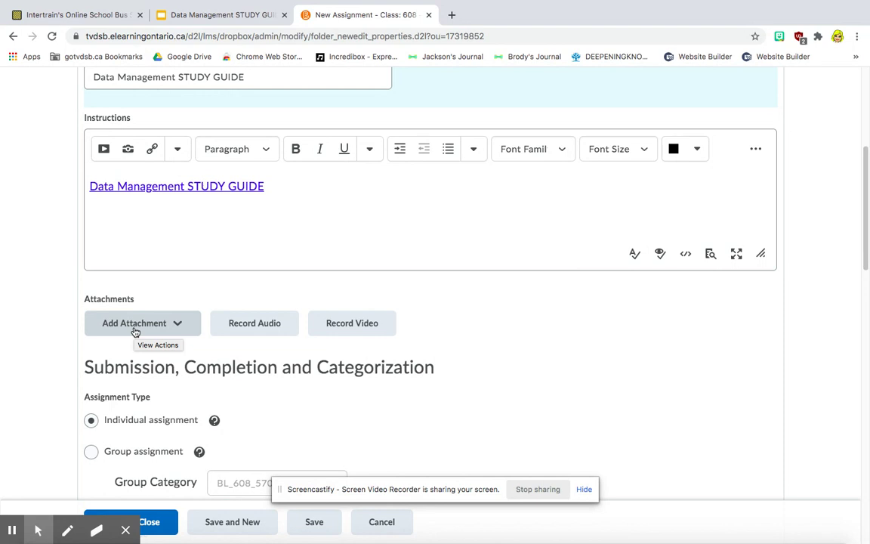
scroll(135, 330, "down", 1)
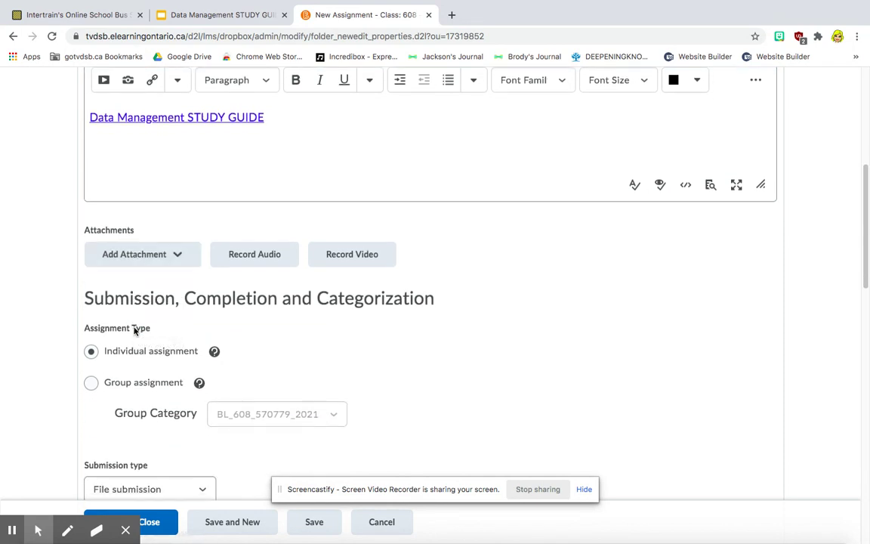
scroll(134, 330, "up", 1)
scroll(134, 330, "down", 5)
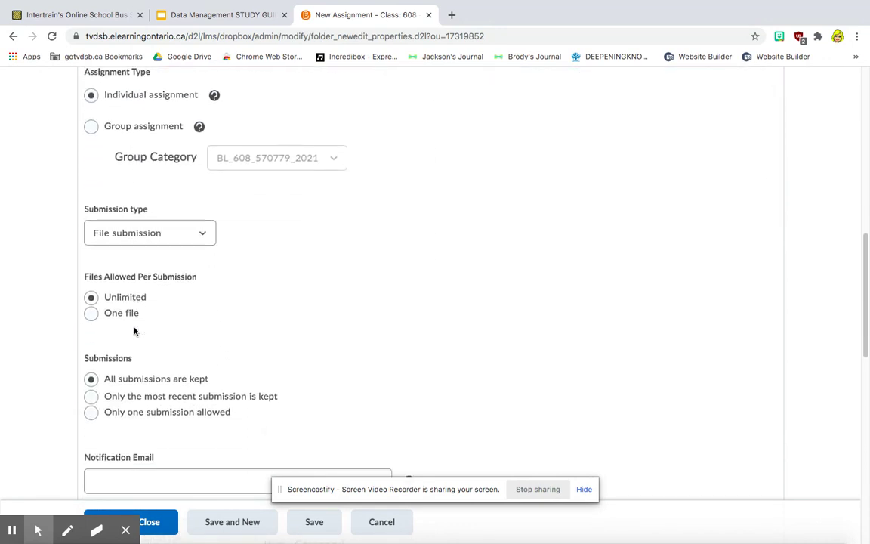
scroll(134, 330, "down", 3)
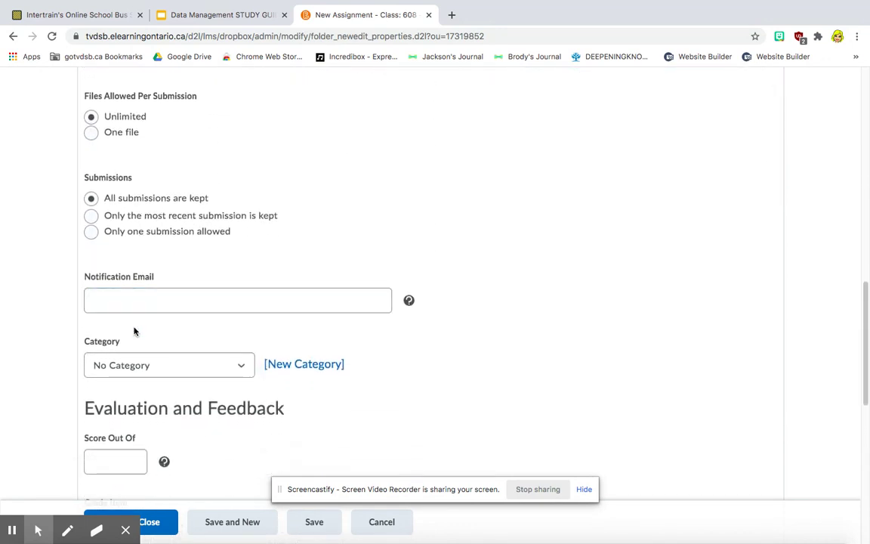
scroll(241, 363, "down", 1)
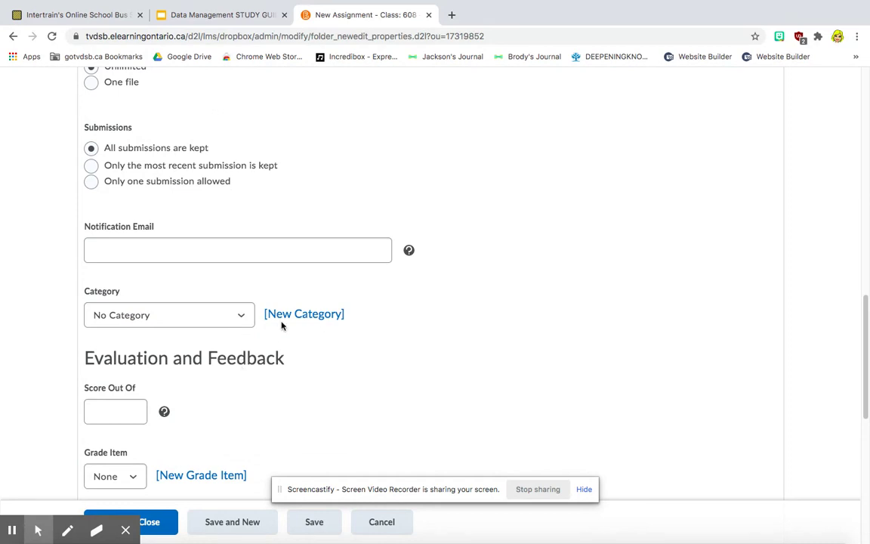
Set the assignment's category to Math, then save and close the assignment with its evaluation settings as they are.
left_click(245, 317)
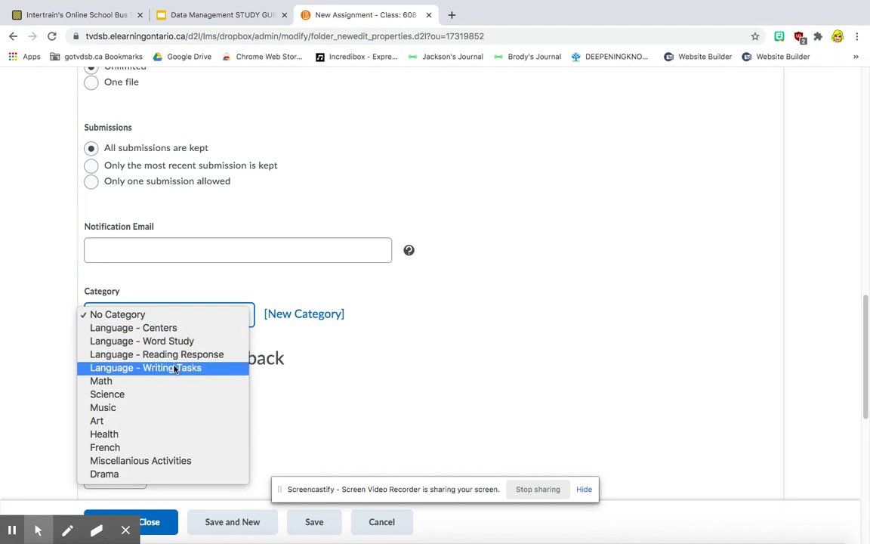
left_click(112, 381)
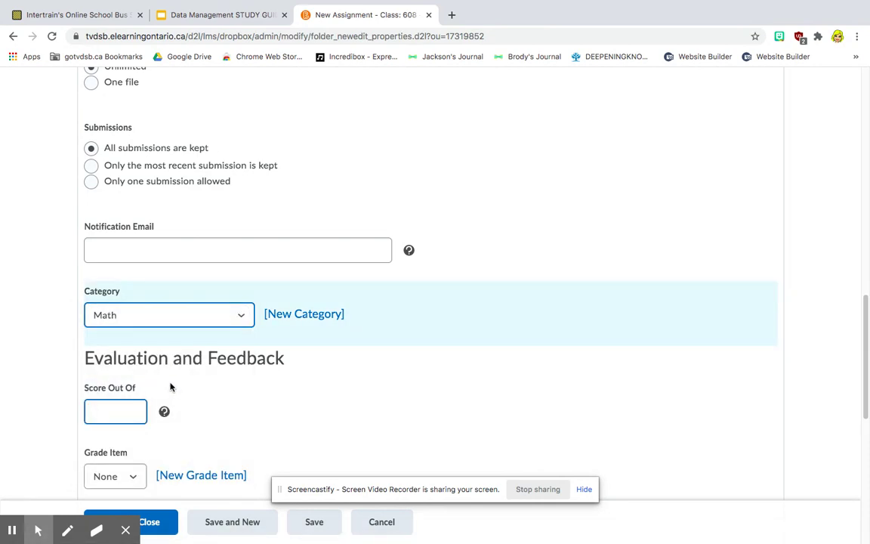
scroll(195, 389, "down", 2)
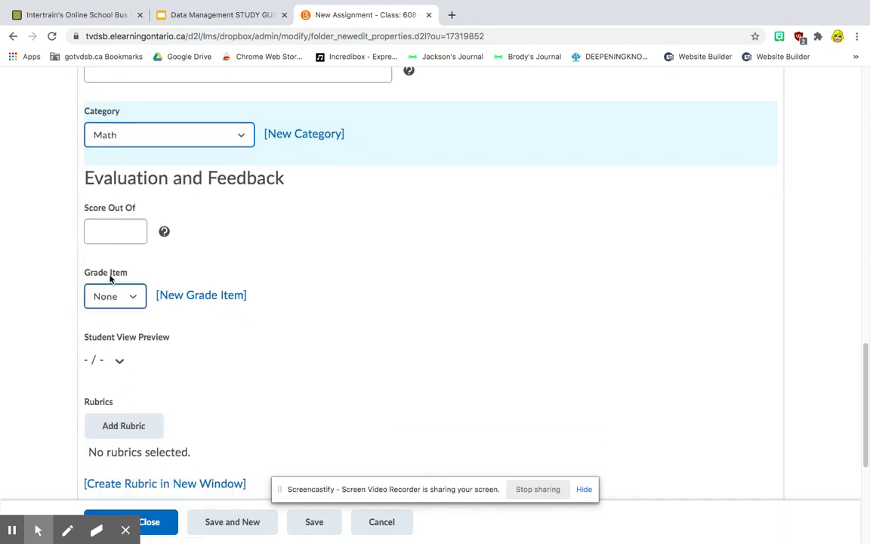
scroll(216, 325, "down", 1)
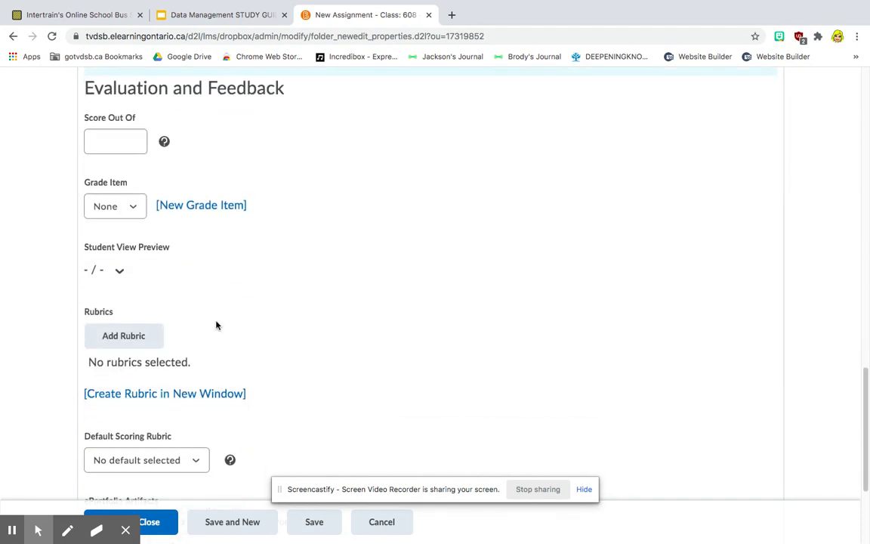
scroll(217, 325, "down", 1)
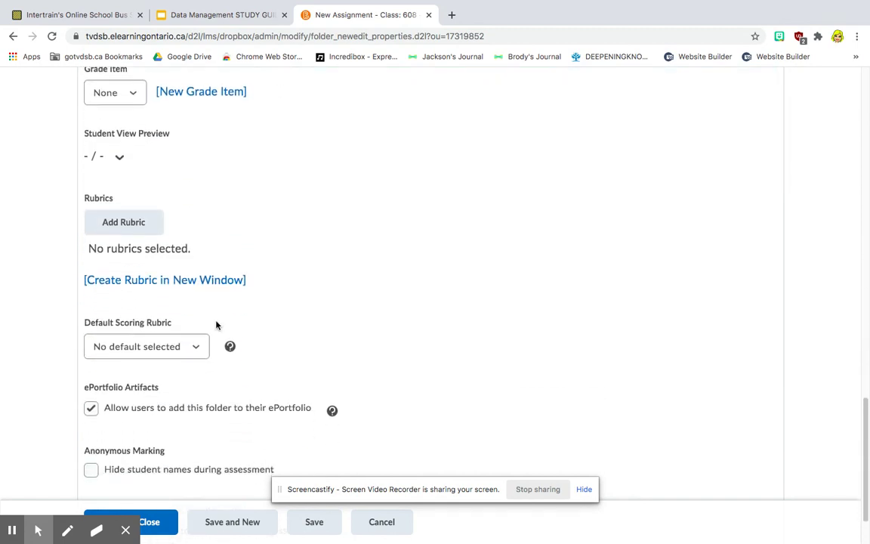
scroll(216, 325, "down", 1)
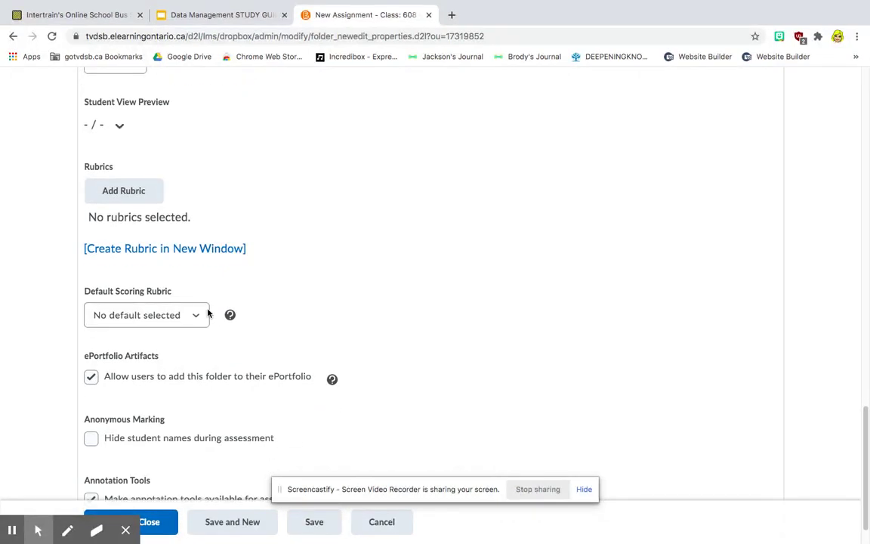
scroll(213, 344, "down", 1)
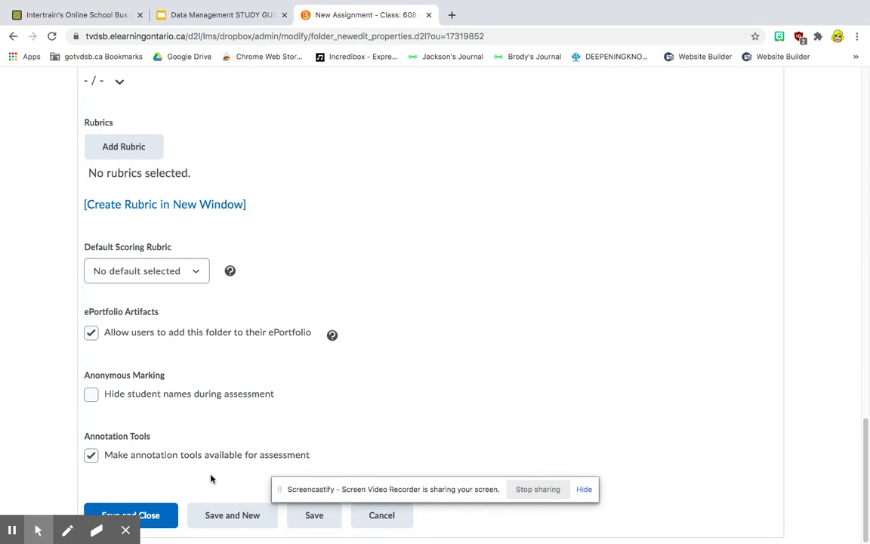
left_click(160, 518)
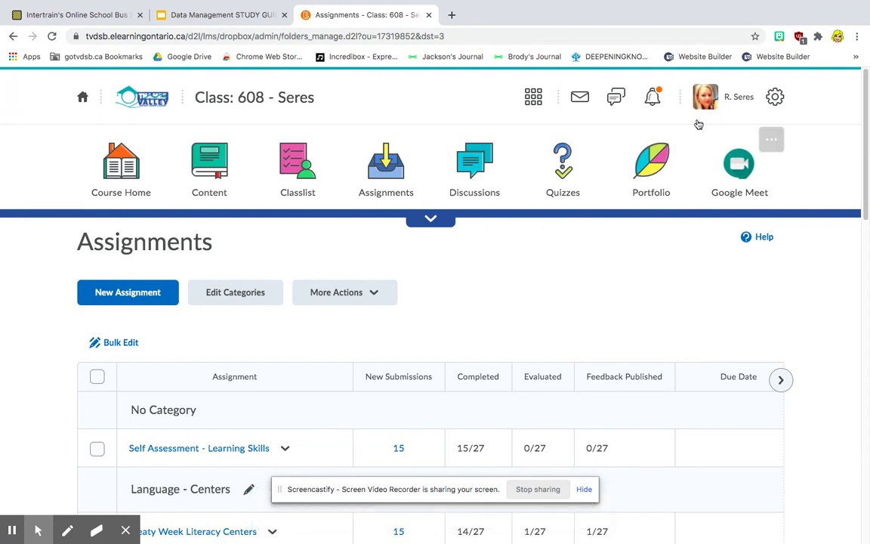
Switch to viewing the course as a student and open its list of assignments.
left_click(740, 98)
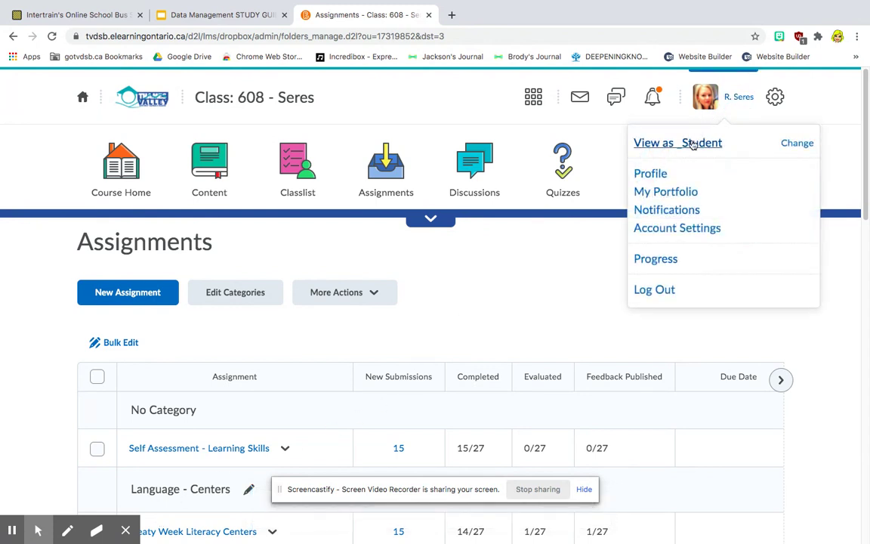
left_click(688, 149)
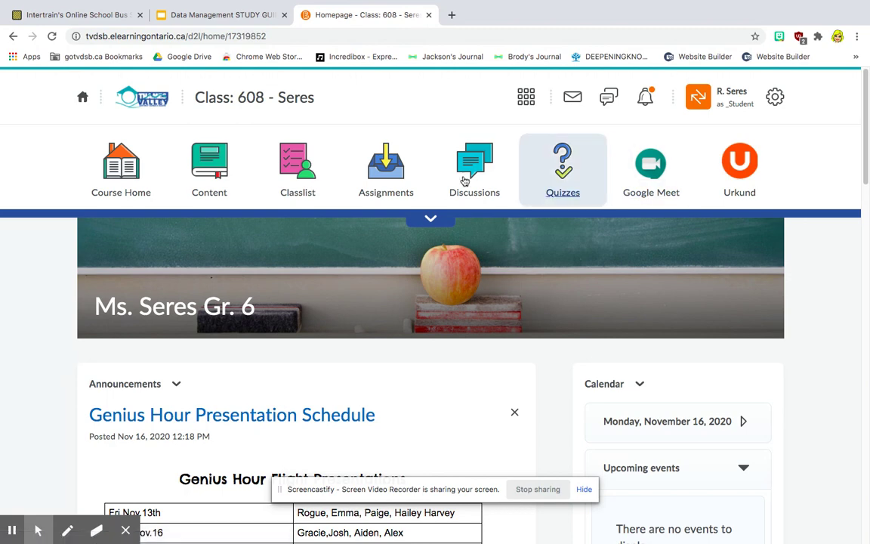
left_click(385, 177)
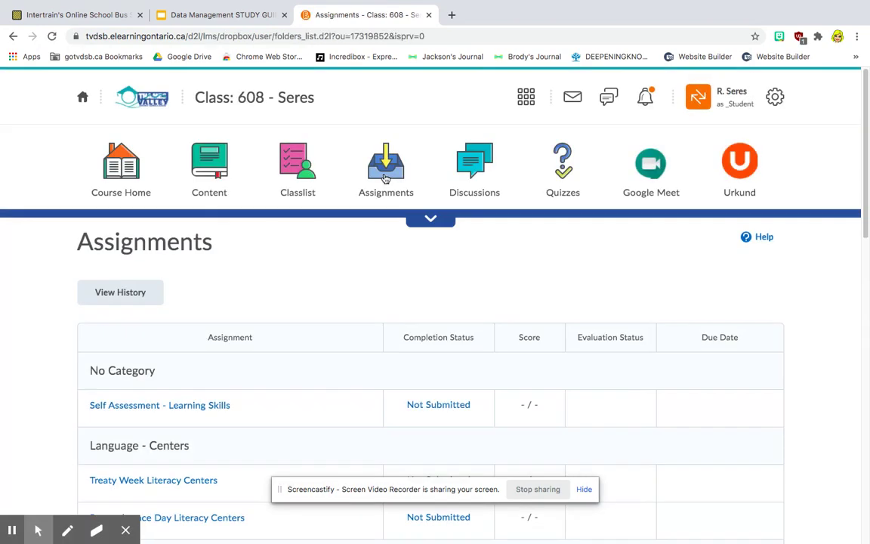
Find the Data Management STUDY GUIDE assignment in the student's multi-page assignment list and open it.
scroll(186, 353, "down", 3)
scroll(186, 353, "down", 9)
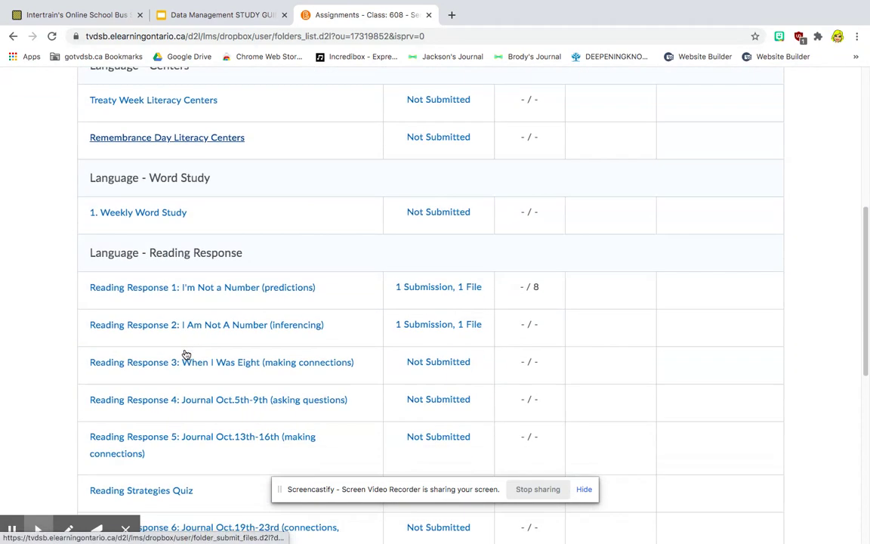
scroll(186, 354, "down", 1)
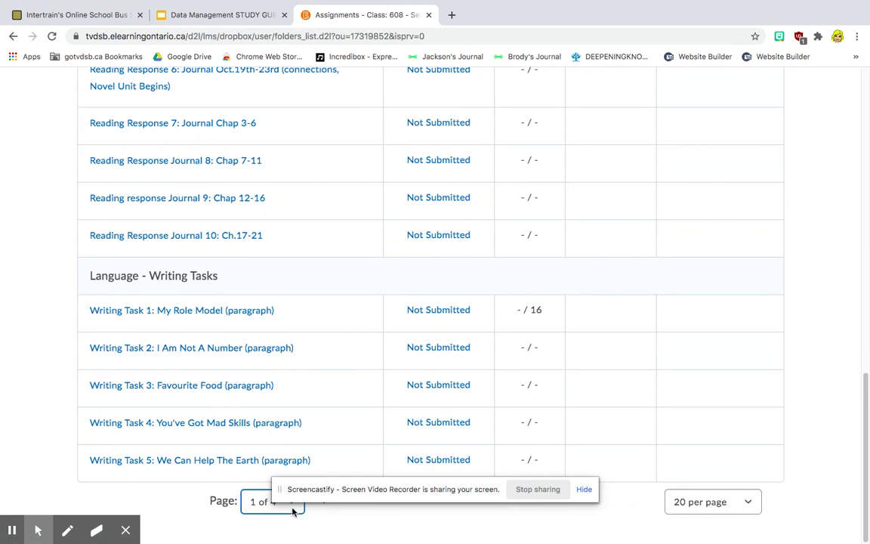
left_click(290, 502)
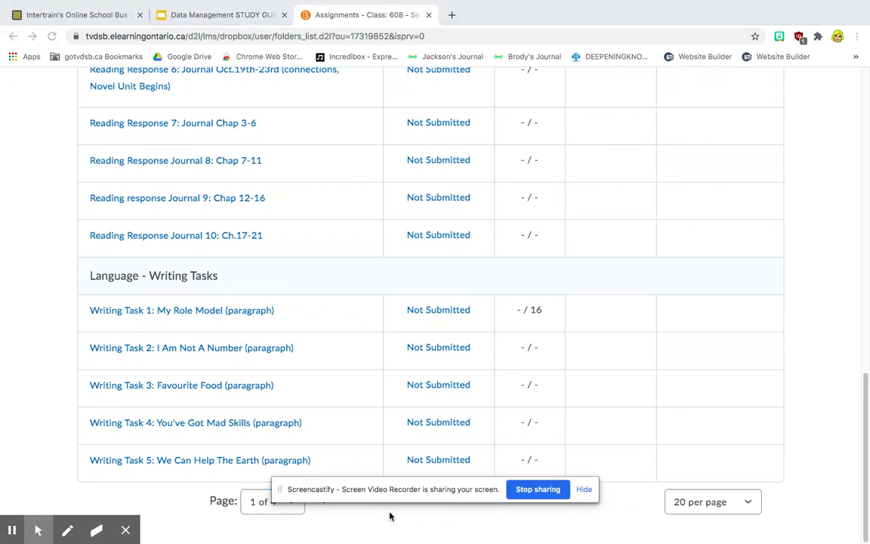
left_click(588, 490)
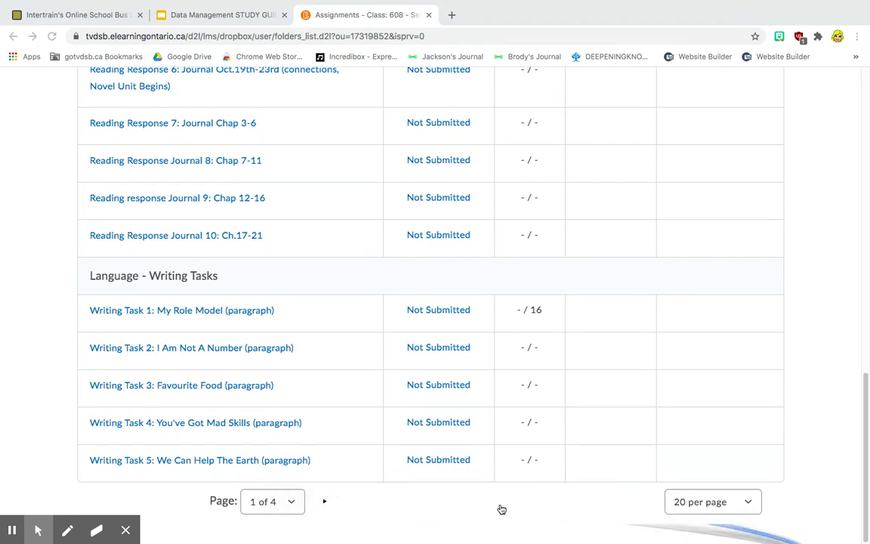
left_click(322, 502)
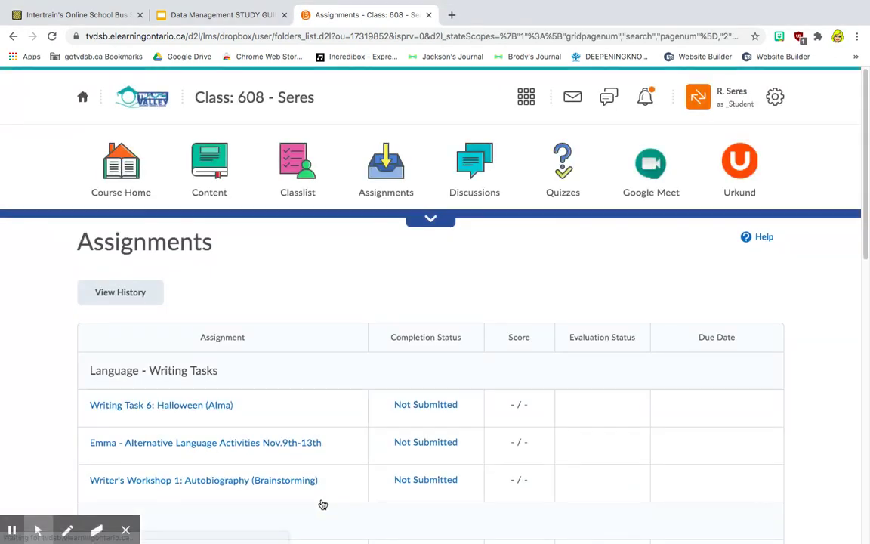
scroll(323, 504, "down", 10)
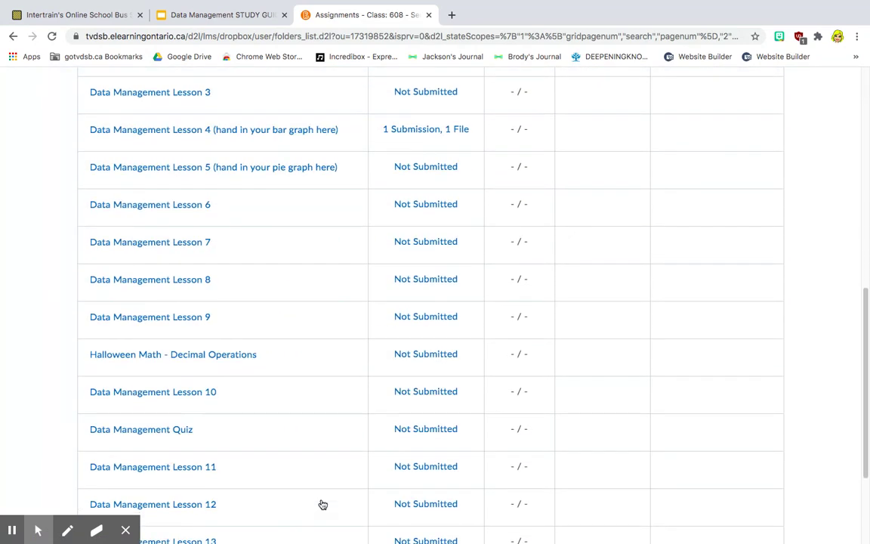
scroll(323, 504, "down", 3)
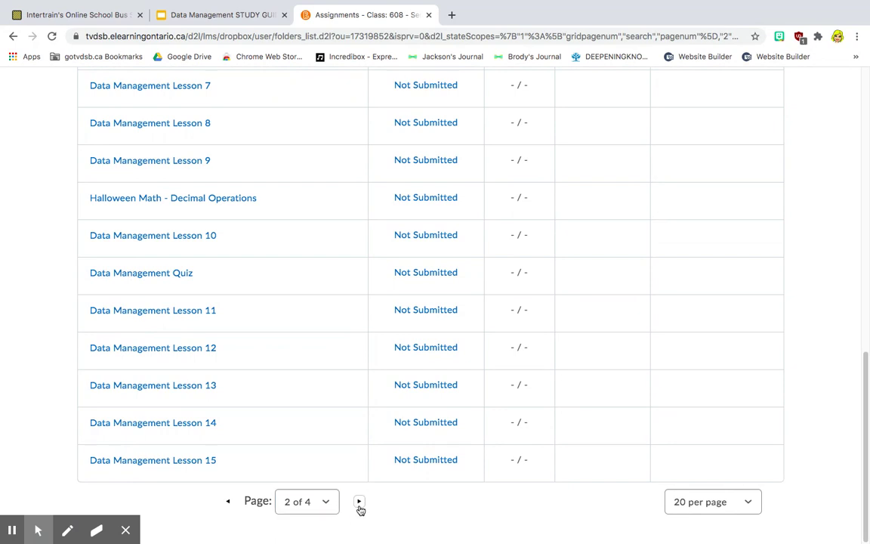
left_click(359, 502)
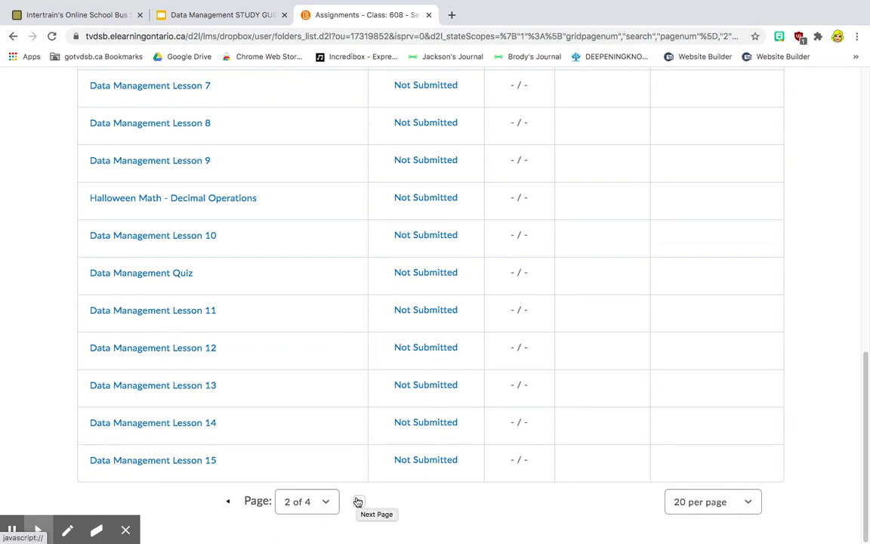
scroll(227, 272, "up", 3)
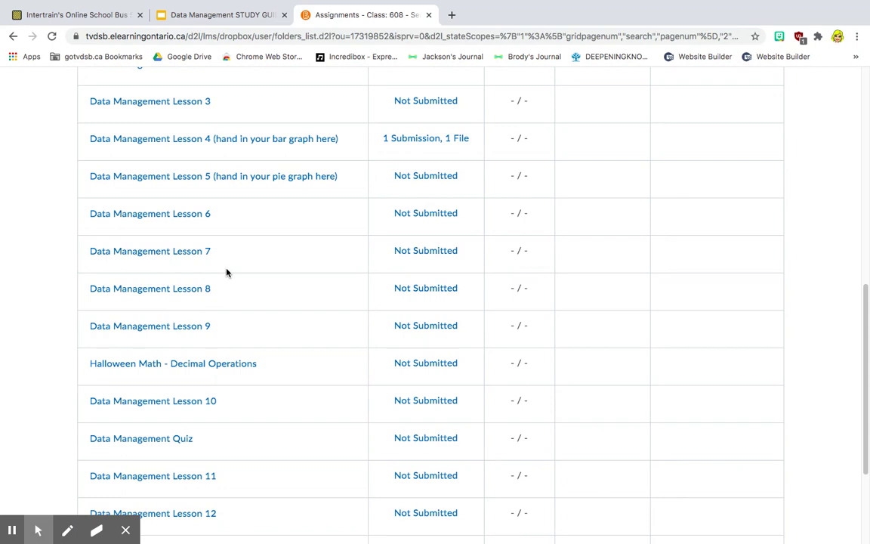
scroll(227, 273, "down", 3)
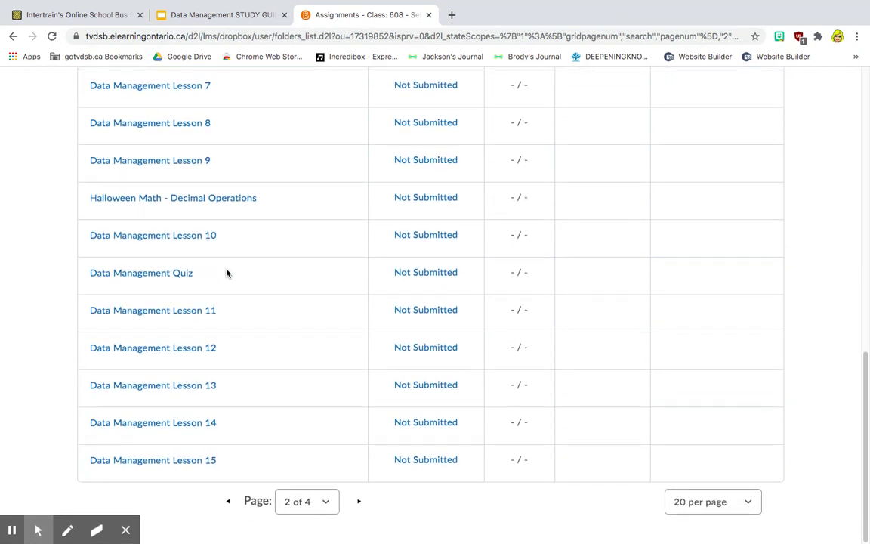
left_click(360, 502)
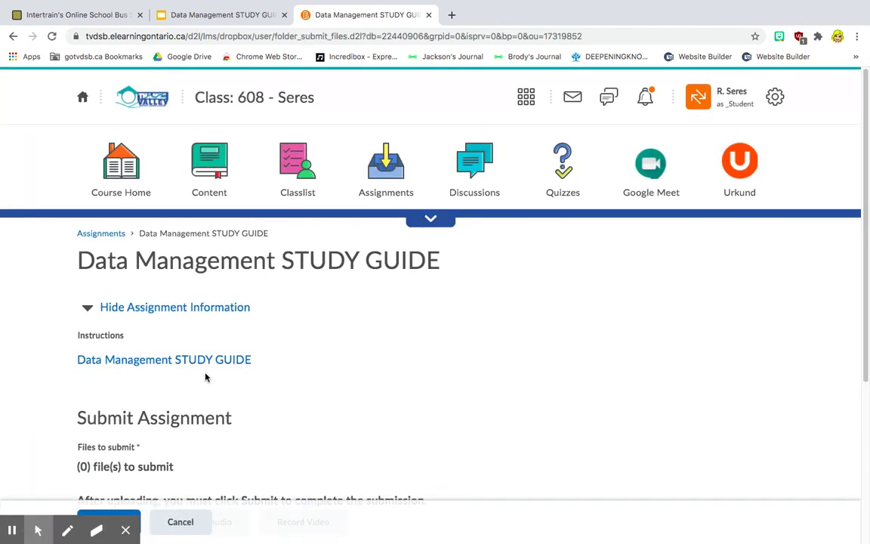
Make a copy of the presentation through the Data Management STUDY GUIDE link in the instructions and look through the copy's slides.
left_click(201, 361)
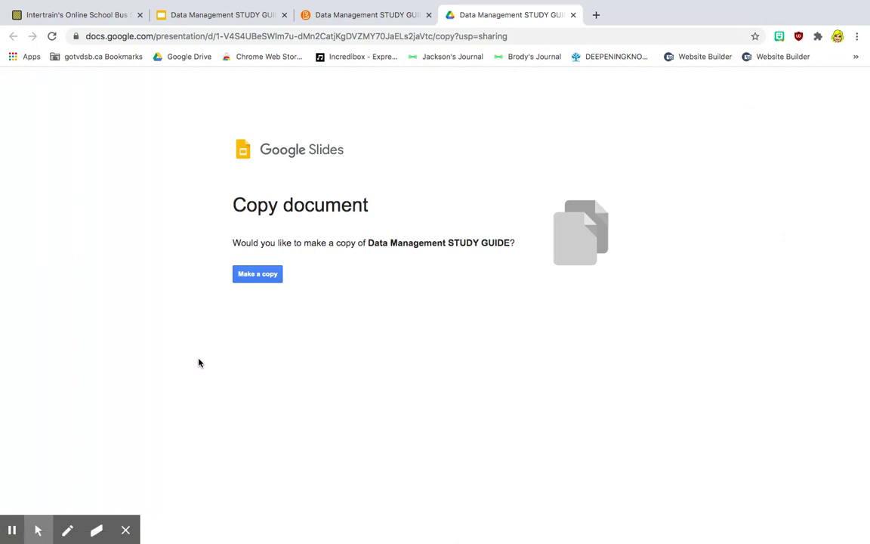
left_click(256, 275)
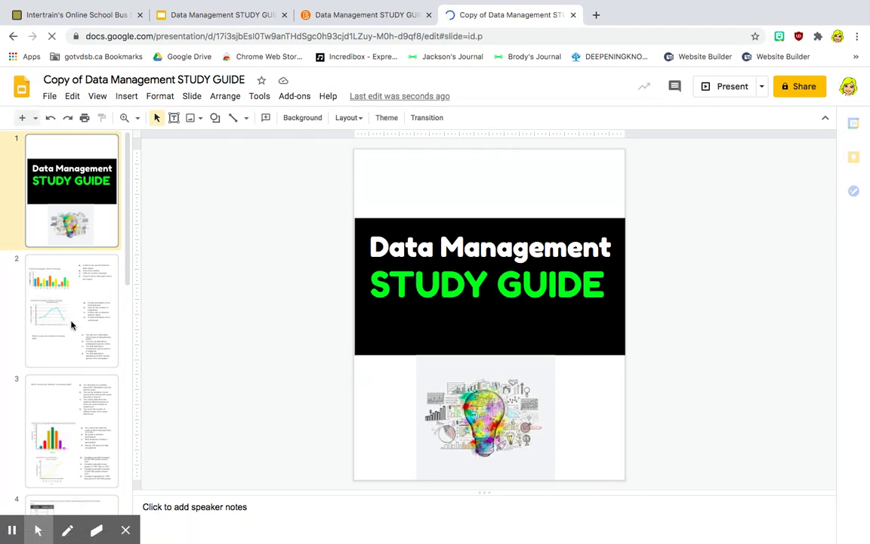
scroll(72, 325, "down", 5)
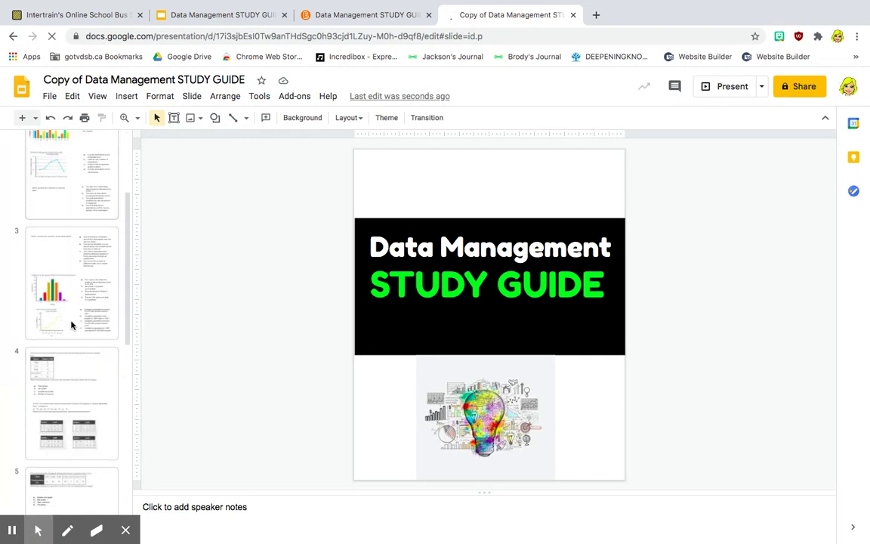
left_click(71, 325)
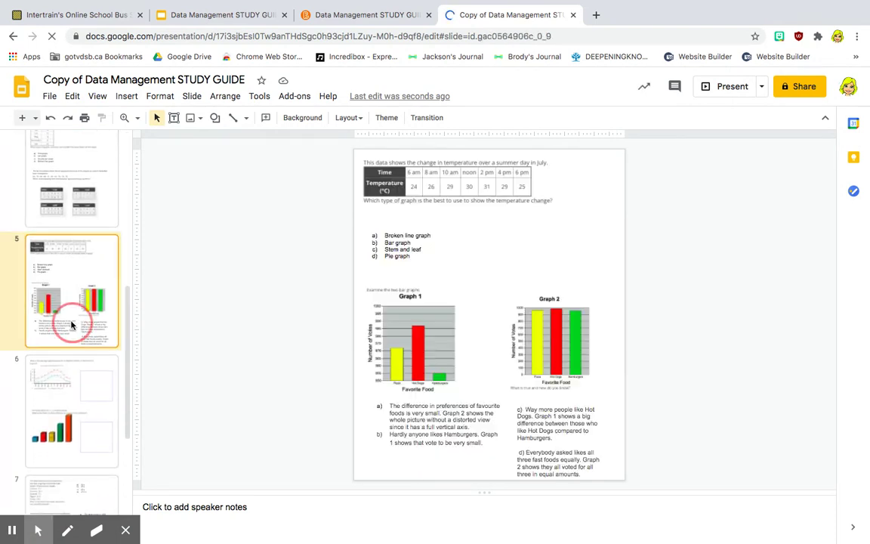
scroll(72, 325, "up", 5)
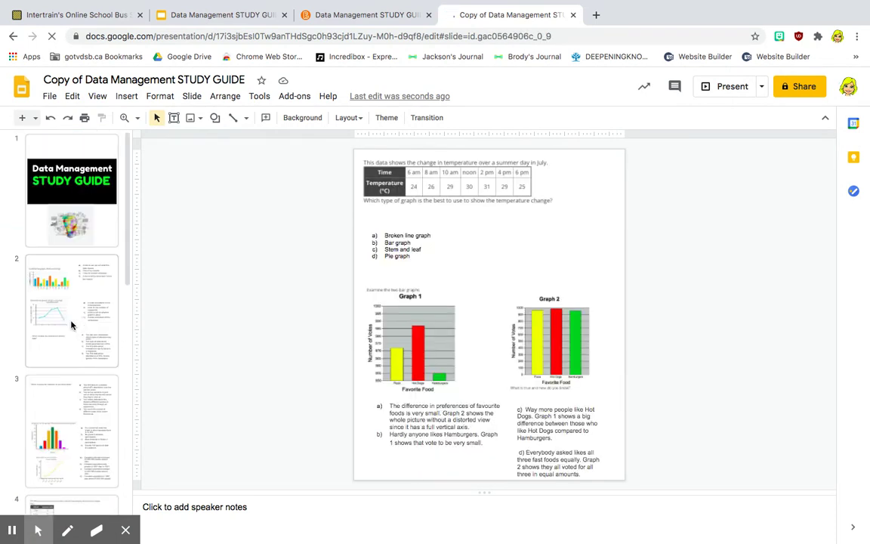